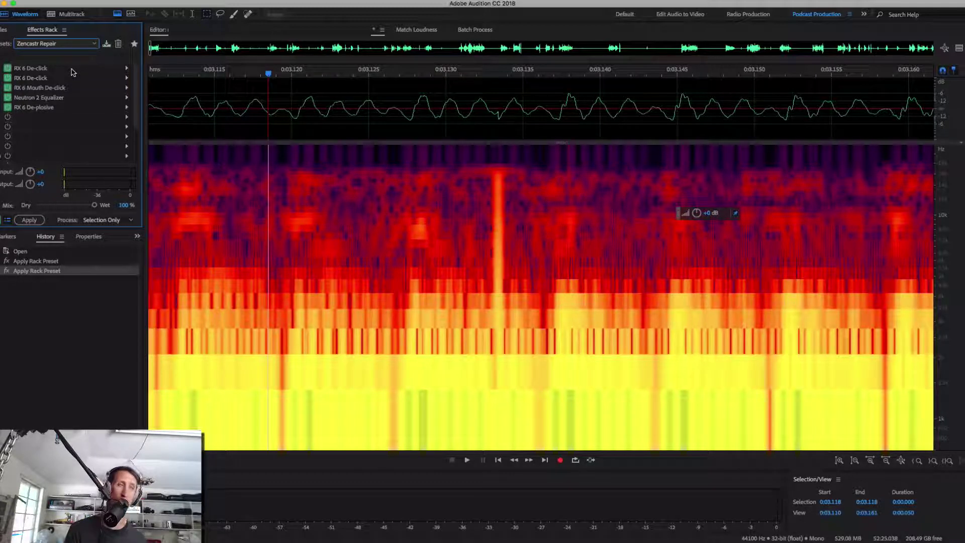
- Review the settings of the two RX 6 De-click effects in the Zencastr Repair rack, one after the other
left_click(73, 72)
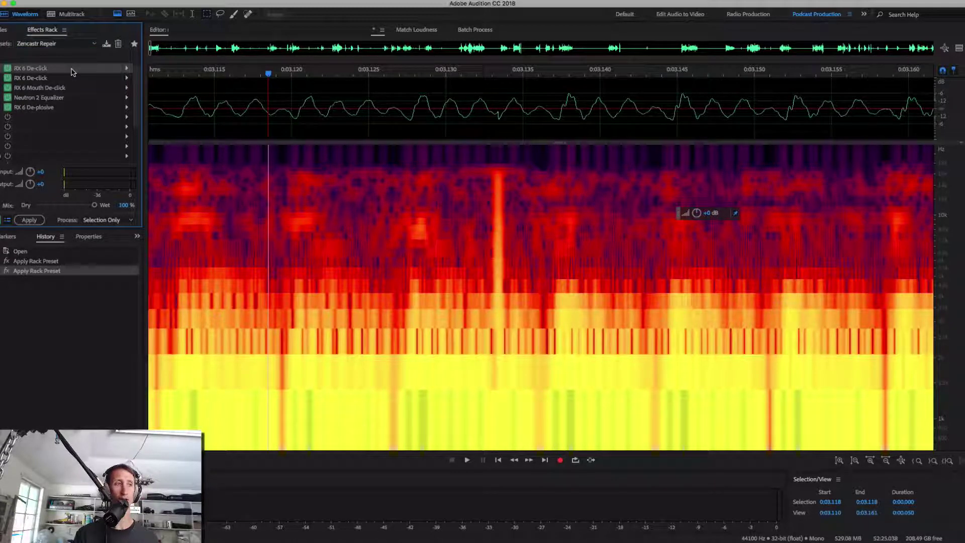
double_click(72, 72)
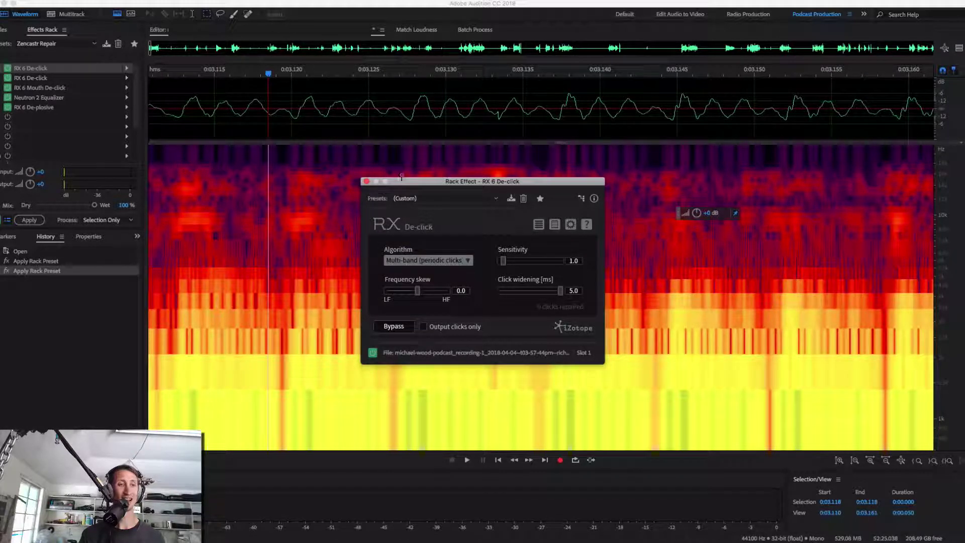
left_click_drag(416, 184, 442, 176)
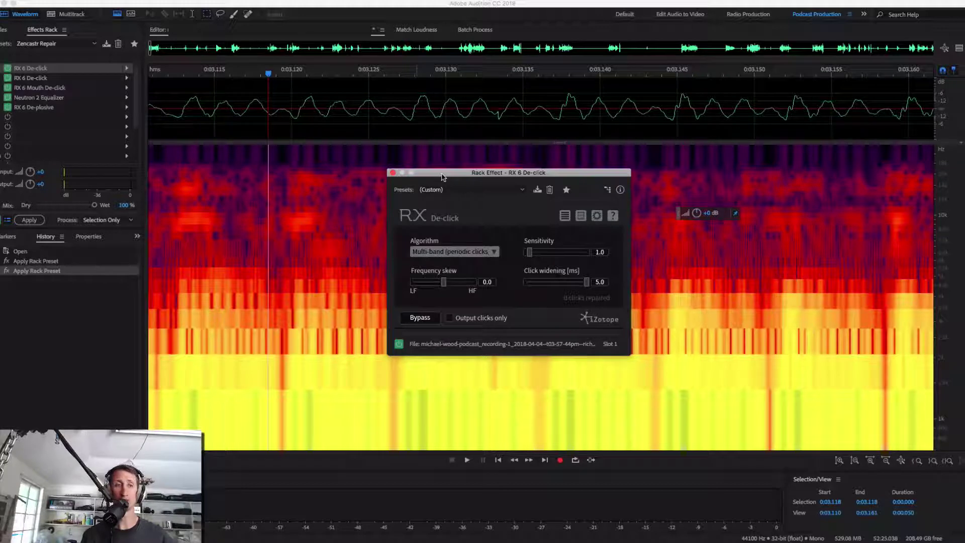
left_click(392, 173)
double_click(103, 79)
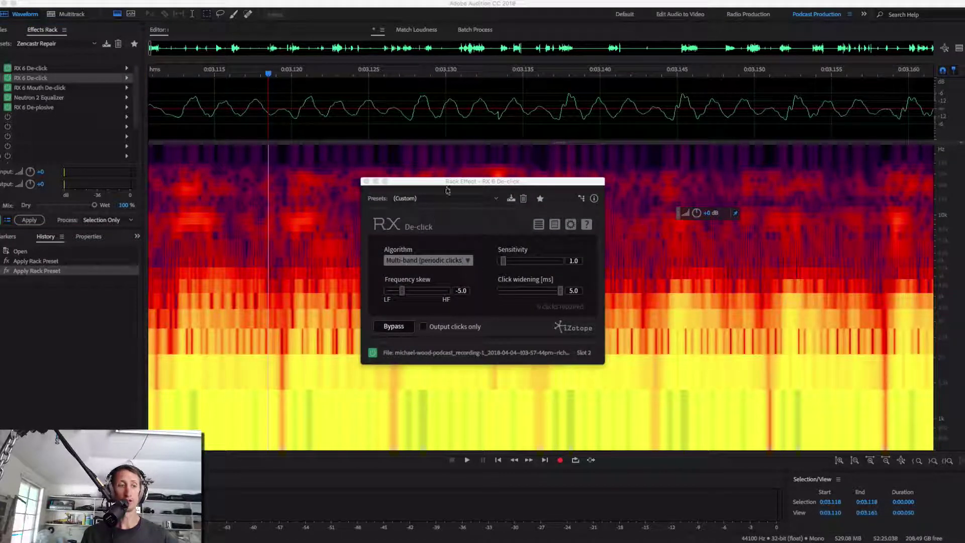
left_click_drag(443, 183, 468, 179)
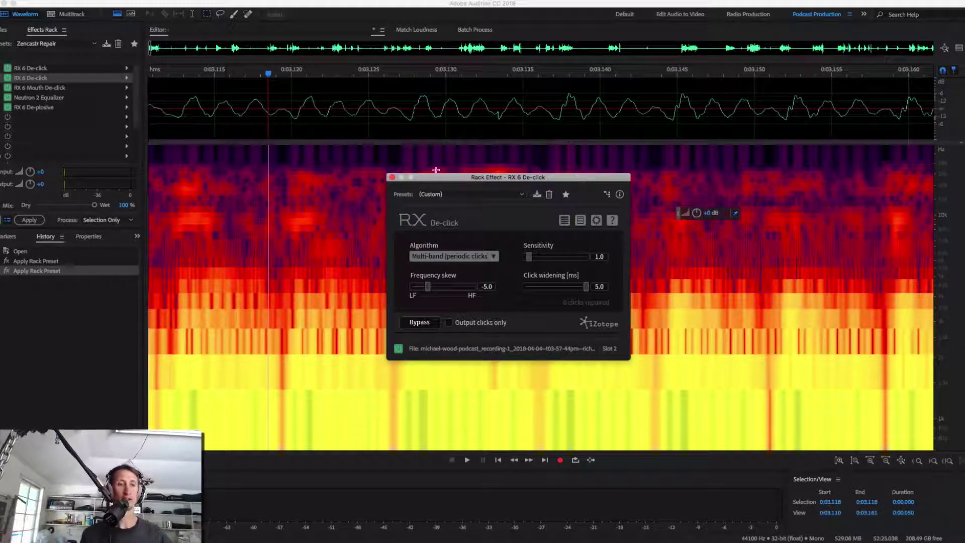
left_click(392, 177)
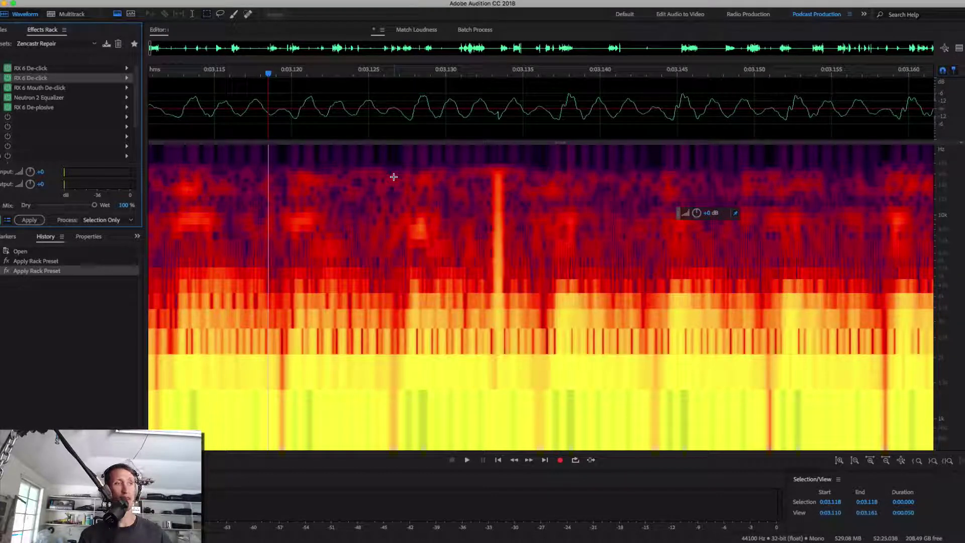
- Review the sensitivity, frequency skew and click widening settings of the RX 6 Mouth De-click effect
left_click(63, 88)
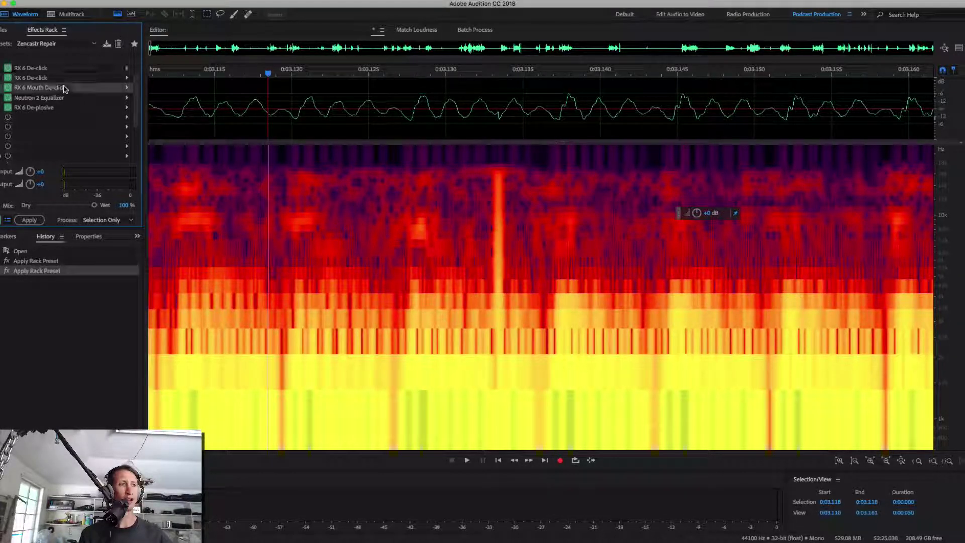
double_click(64, 89)
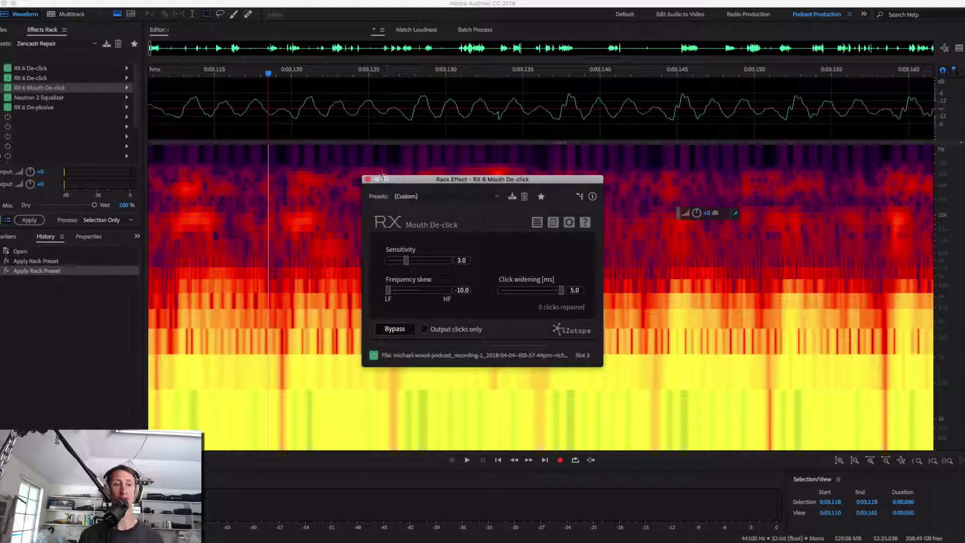
left_click(367, 179)
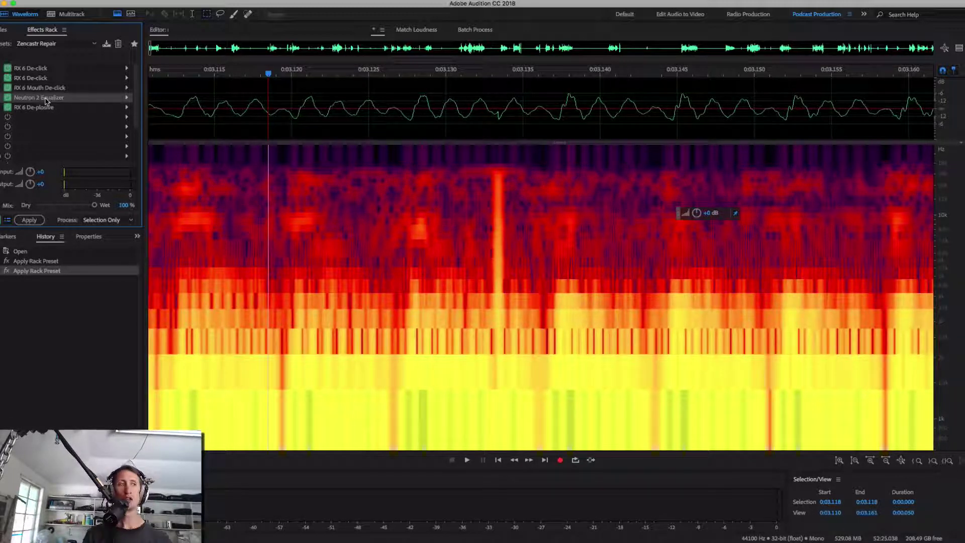
- Review the Neutron 2 Equalizer's band 1 and low-shelf settings and the RX 6 De-plosive effect's settings
double_click(45, 101)
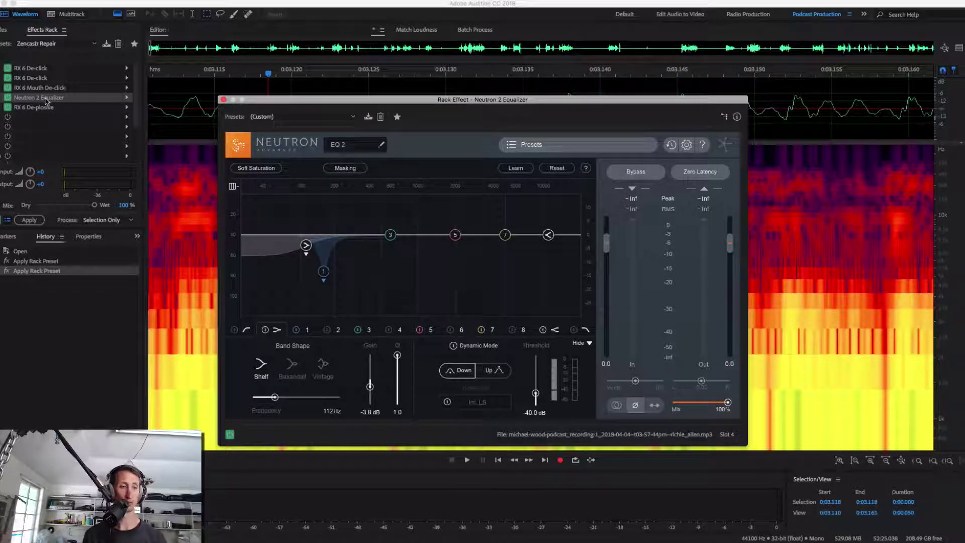
left_click(325, 271)
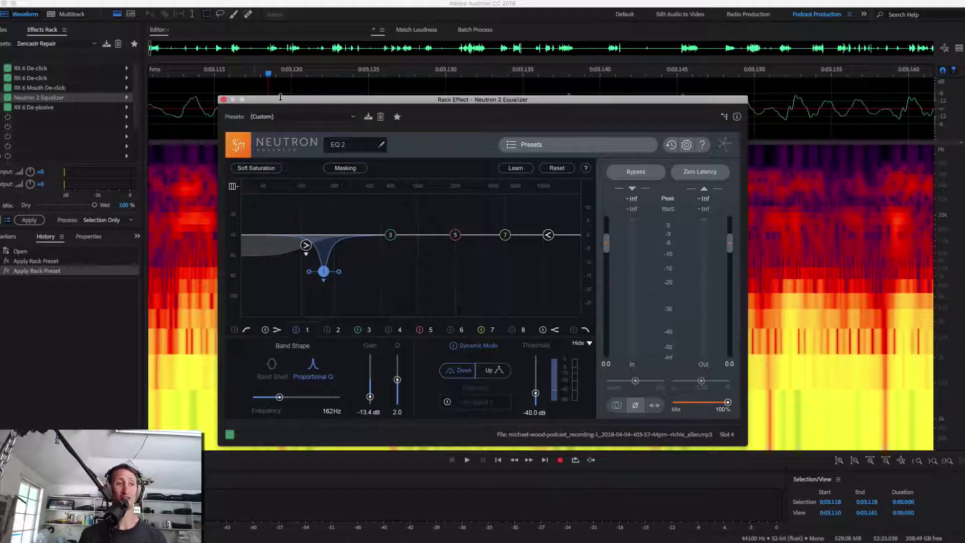
left_click(305, 246)
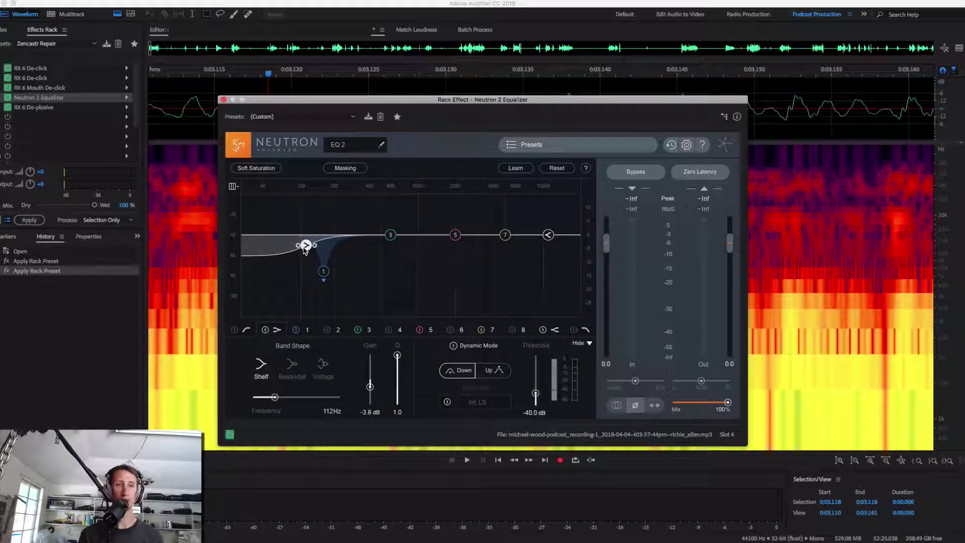
left_click(223, 100)
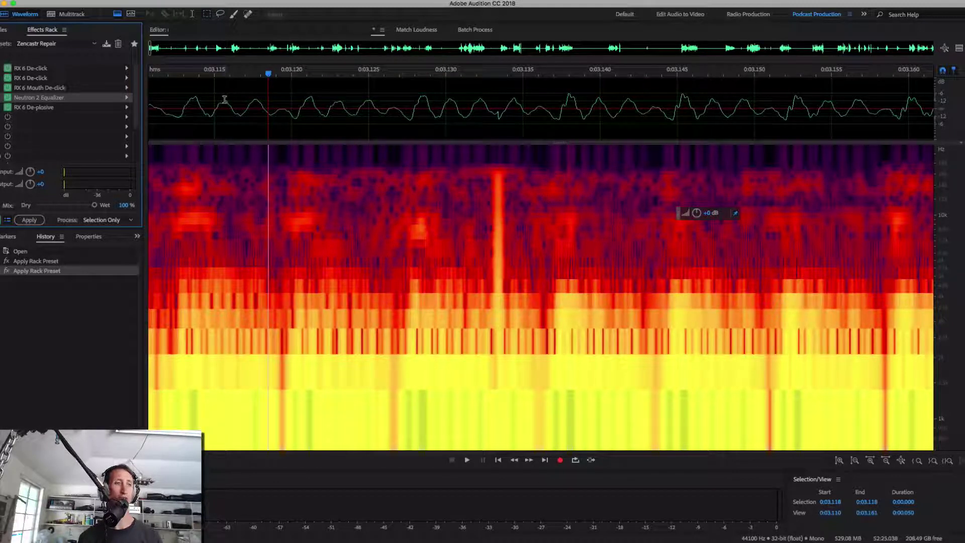
double_click(77, 108)
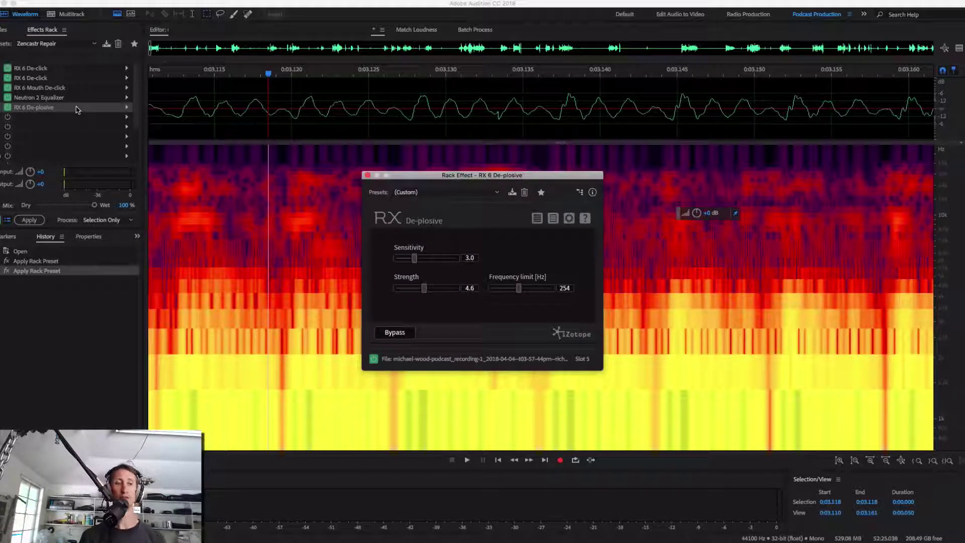
left_click(367, 175)
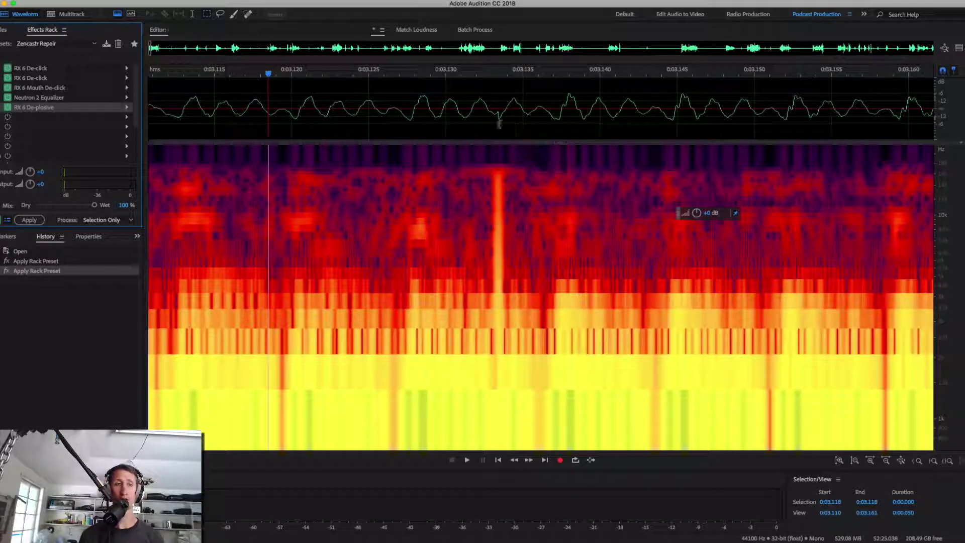
- Select the audio around the click from about 0:03.124 to 0:03.143 and toggle the effects rack off and on to compare
left_click(494, 126)
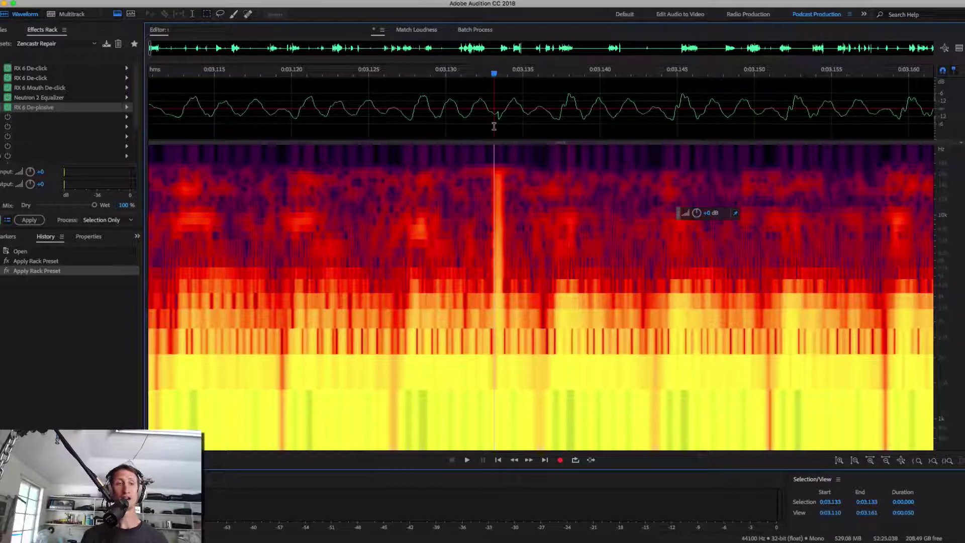
scroll(493, 126, "down", 4)
left_click_drag(473, 123, 517, 122)
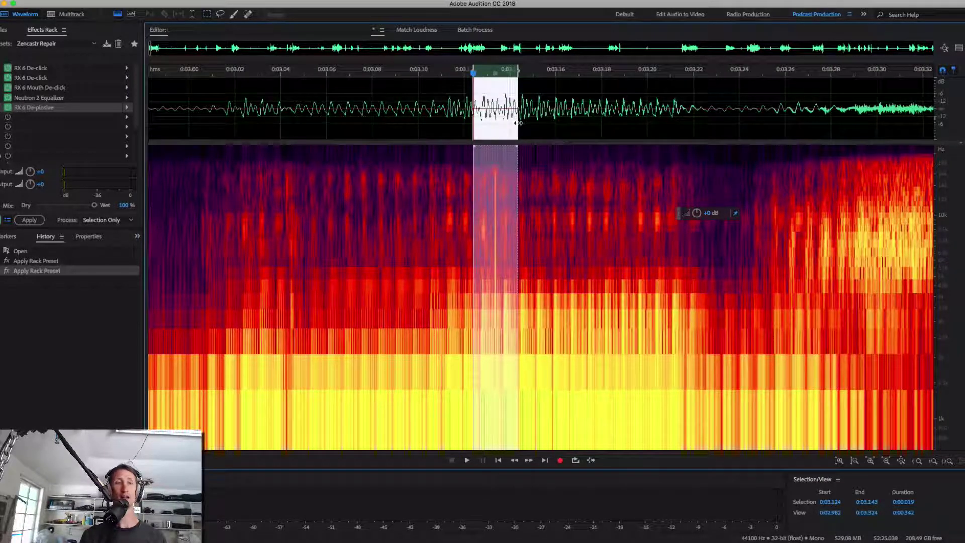
left_click(1, 220)
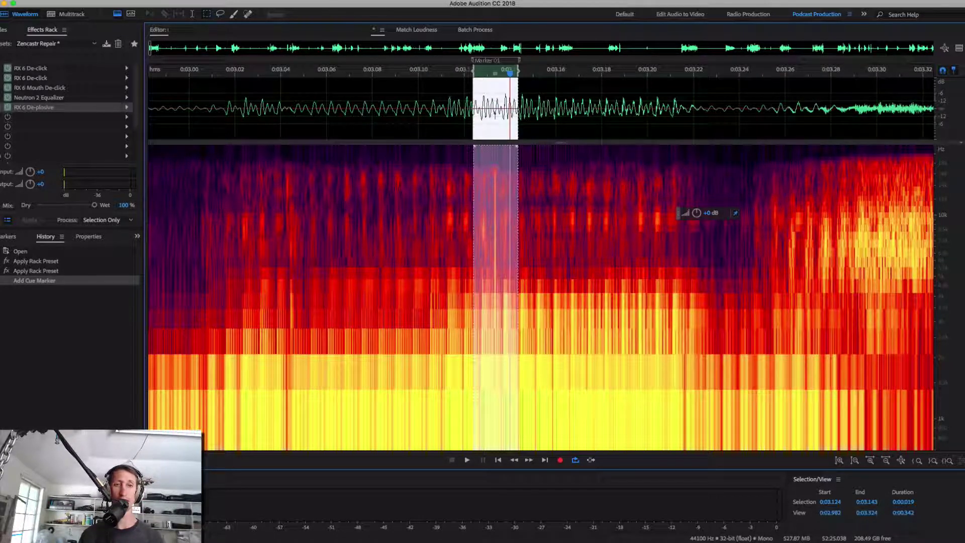
left_click(1, 221)
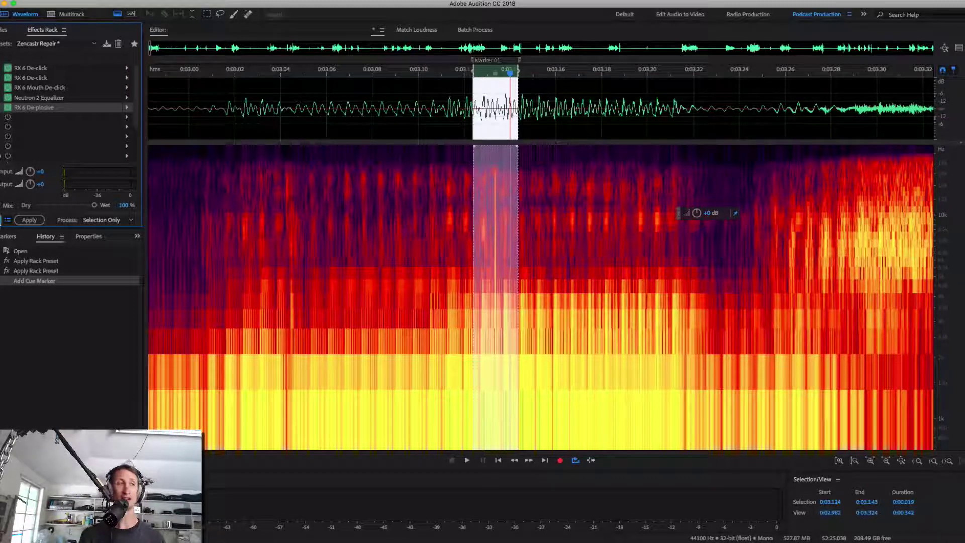
- Reset the effects rack to the (Default) preset and clear the time selection around the click
left_click(68, 43)
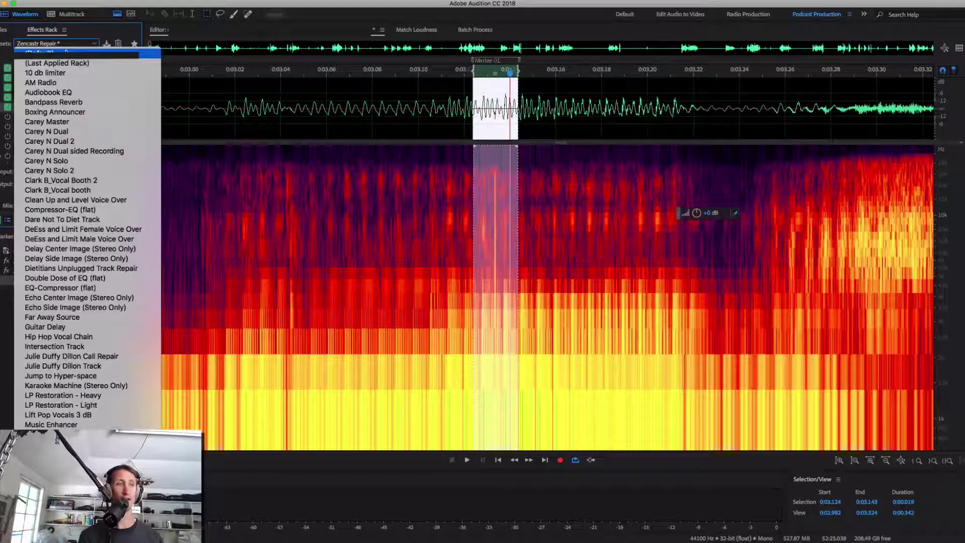
left_click(477, 165)
left_click(486, 111)
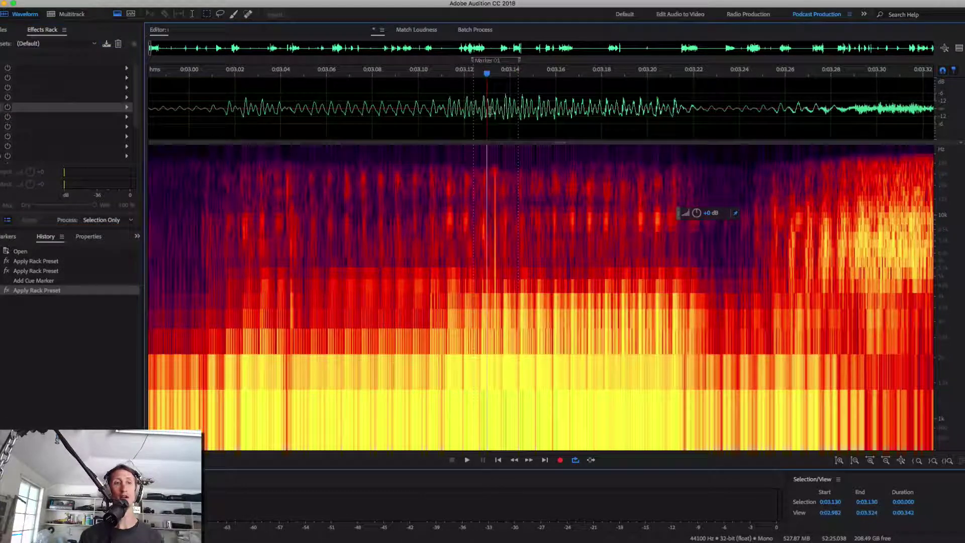
- Select only the short click spike at about 0:03.133 in the waveform, repair it with Auto Heal Selection, and clear the selection
scroll(490, 110, "up", 8)
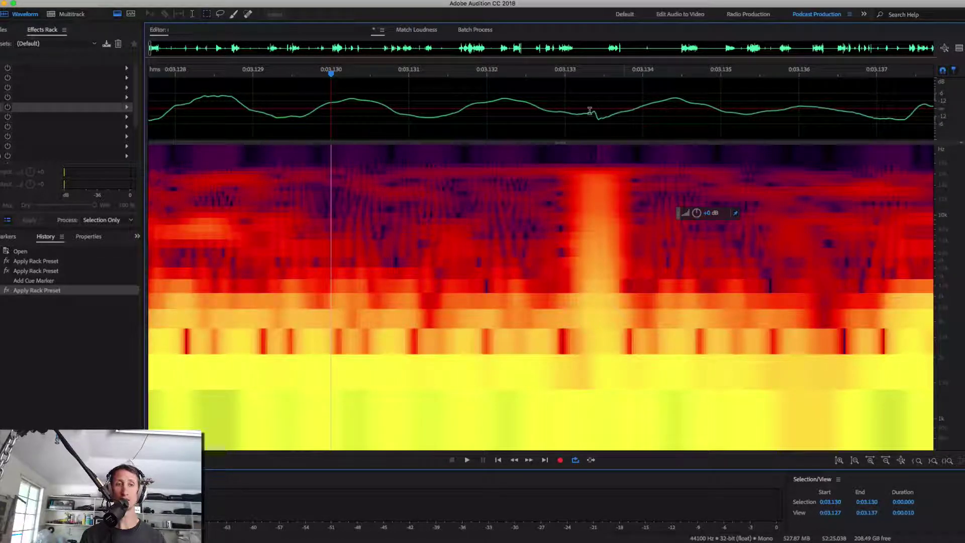
mouse_move(608, 118)
left_mouse_down()
mouse_move(585, 119)
mouse_move(610, 121)
left_mouse_up()
left_click(236, 0)
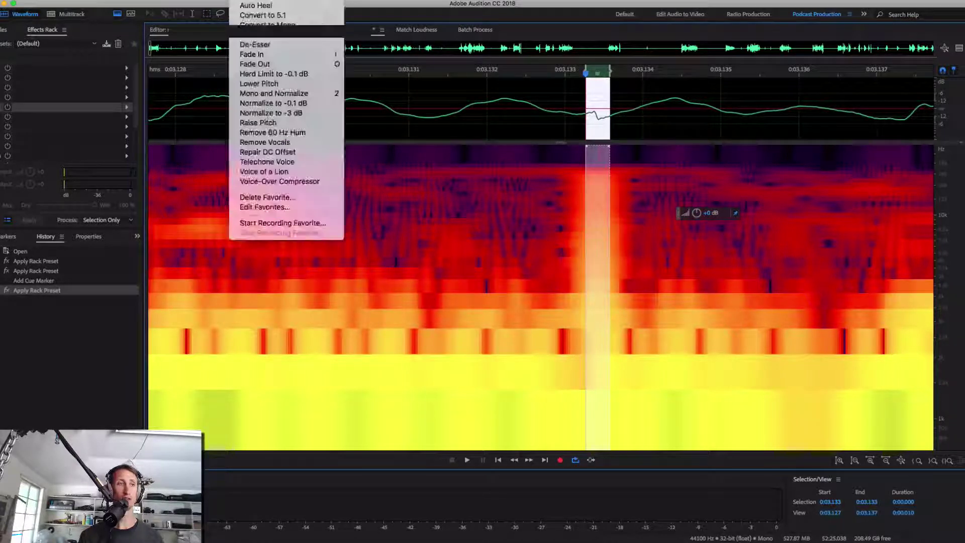
mouse_move(206, 0)
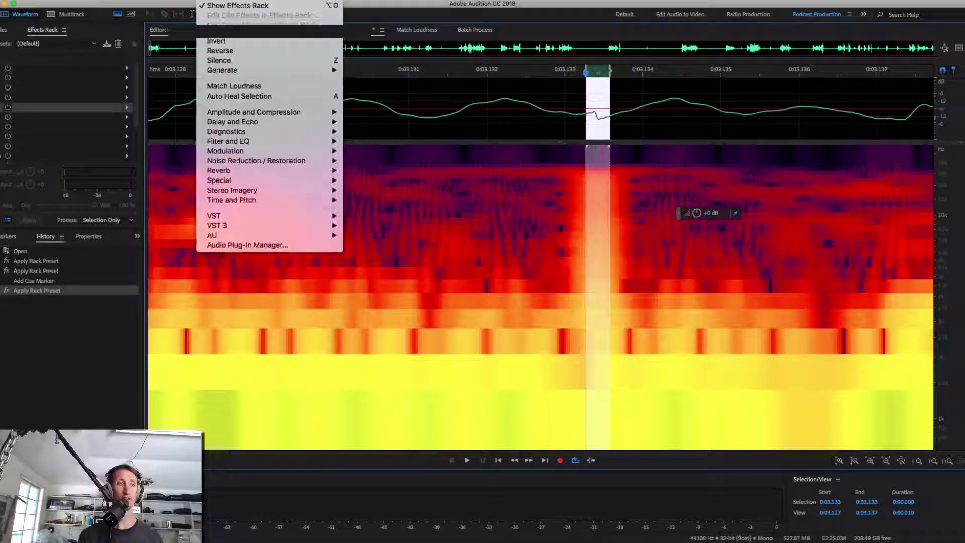
left_click(259, 96)
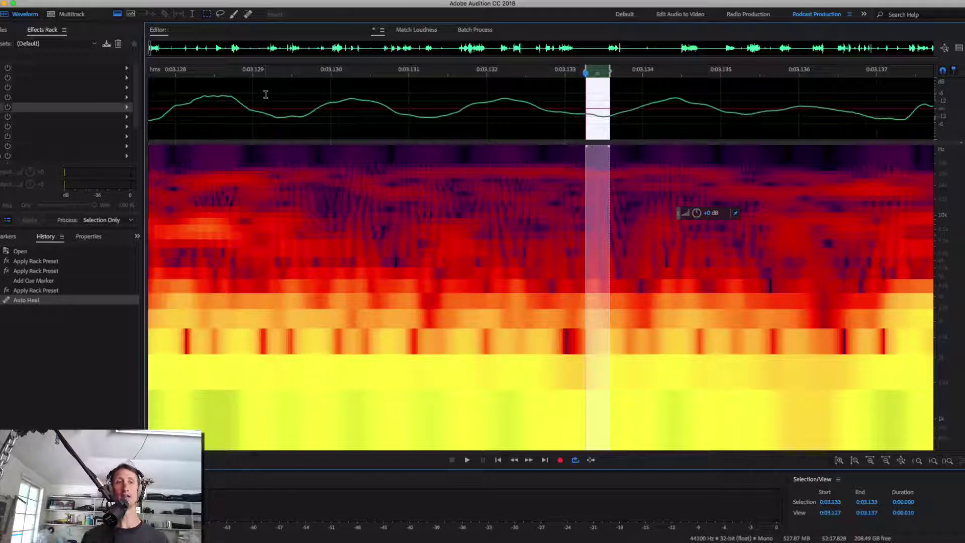
left_click(483, 97)
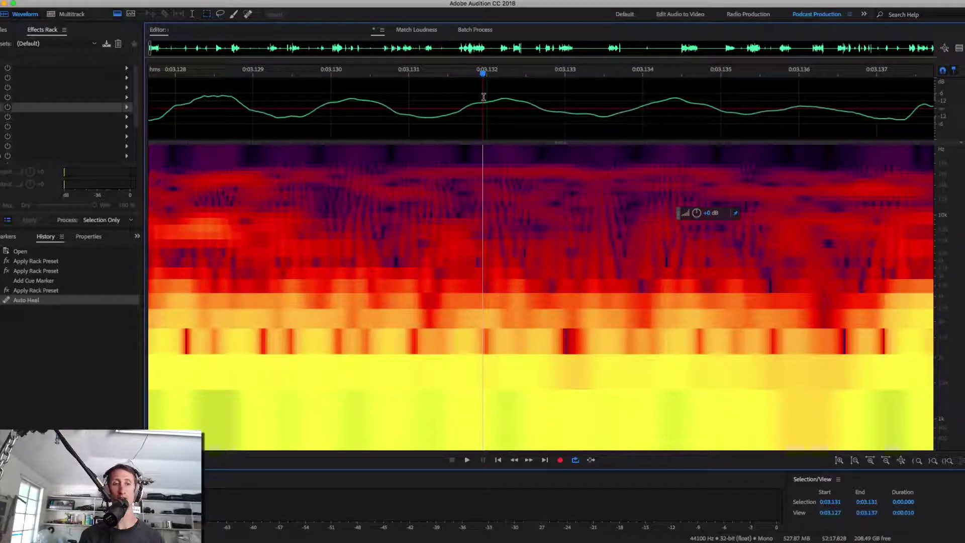
scroll(483, 97, "down", 3)
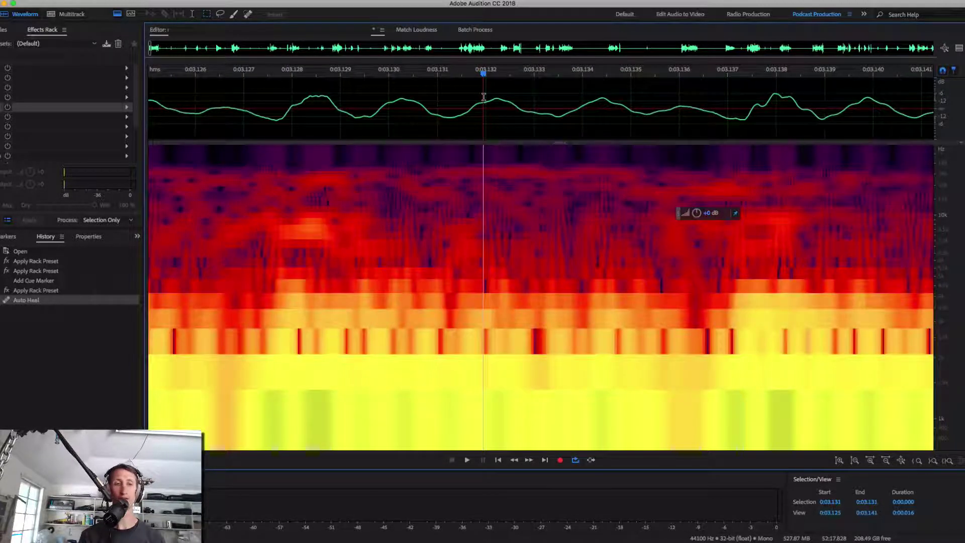